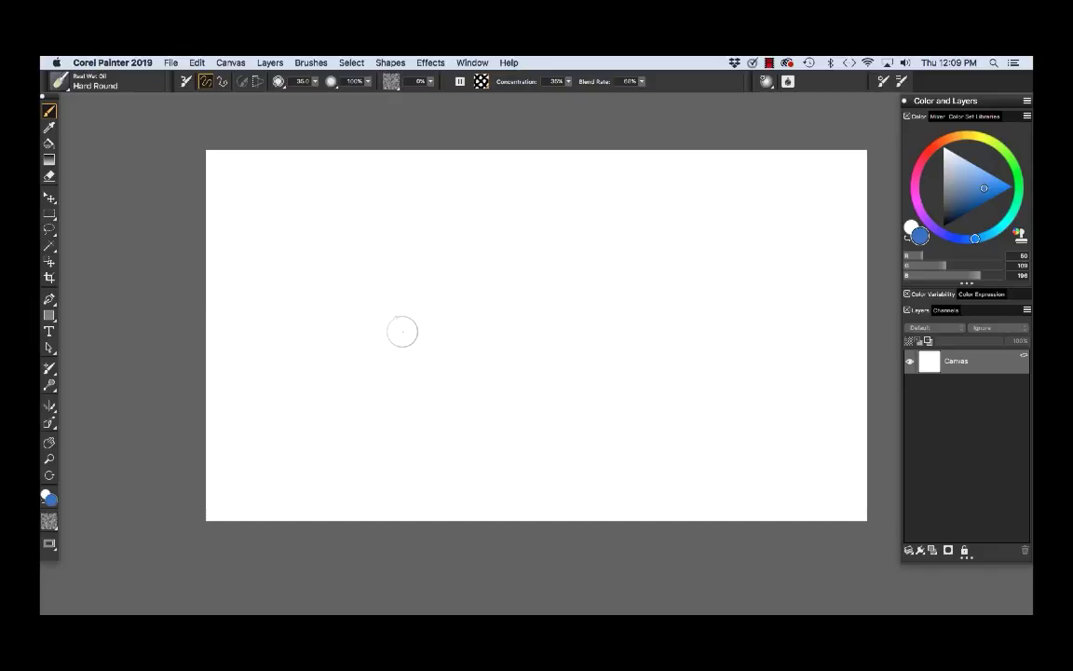
# Step: Paint two wavy blue Hard Round strokes one above the other, switching to the white flow map with vertical streaks for the second
pyautogui.moveTo(294, 216)
pyautogui.mouseDown()
pyautogui.moveTo(326, 233)
pyautogui.moveTo(503, 210)
pyautogui.moveTo(597, 247)
pyautogui.mouseUp()
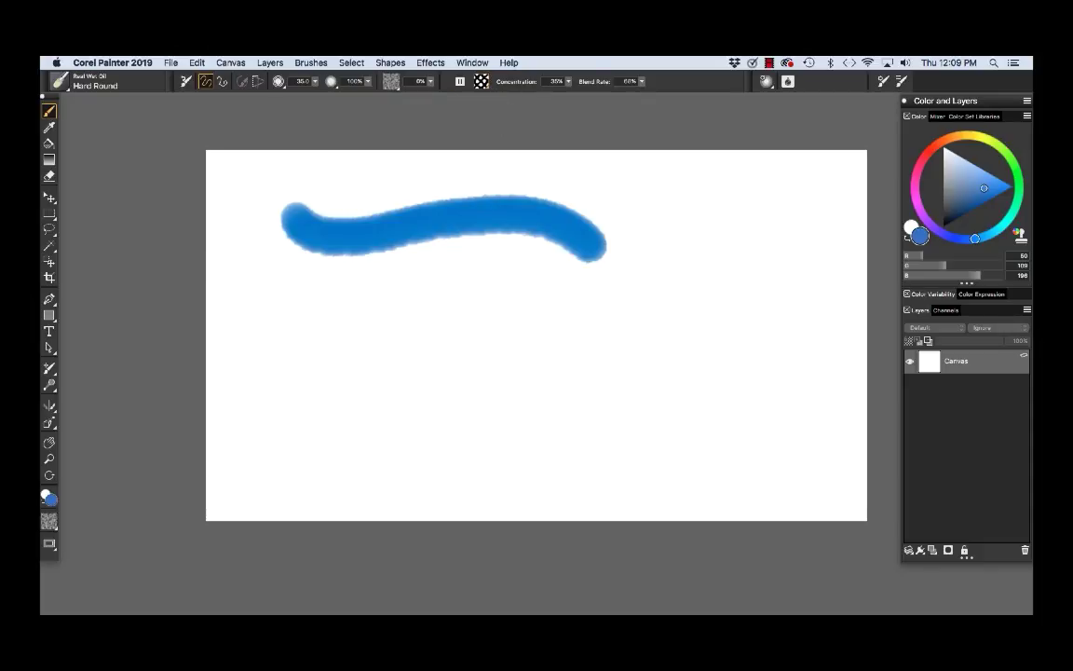
pyautogui.click(481, 81)
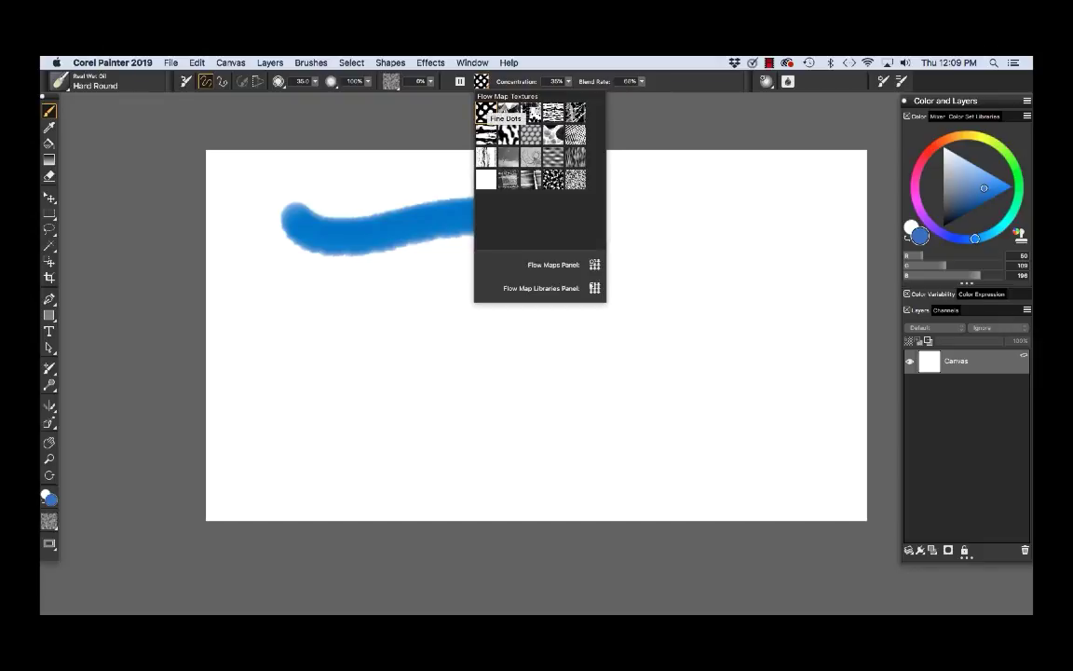
pyautogui.click(485, 156)
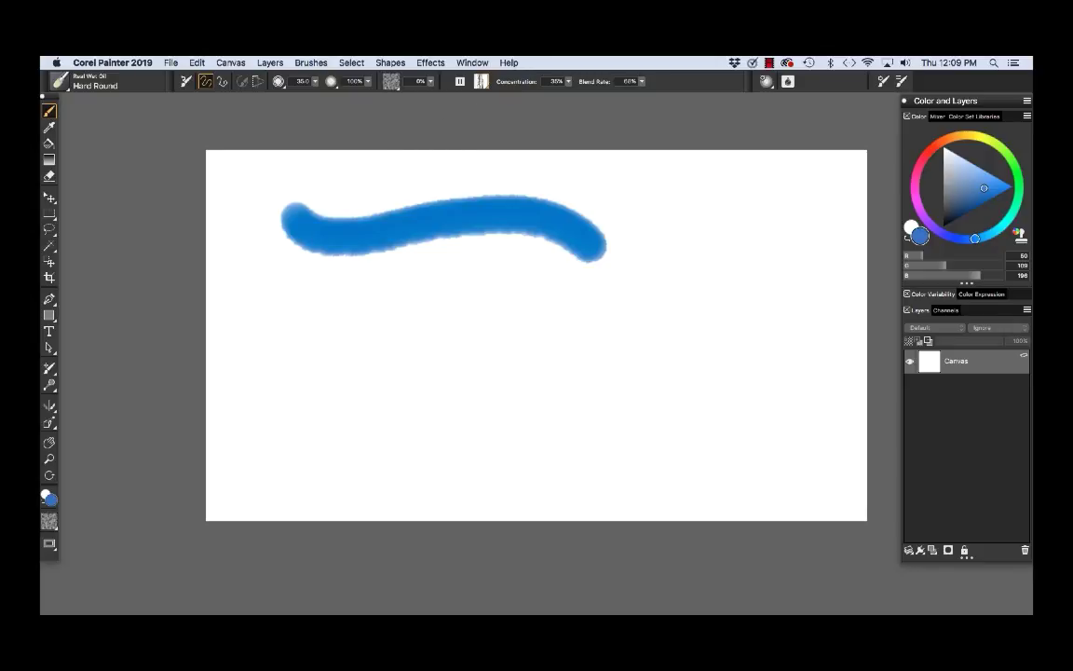
pyautogui.click(481, 81)
pyautogui.press('Escape')
pyautogui.moveTo(270, 281); pyautogui.dragTo(570, 303)
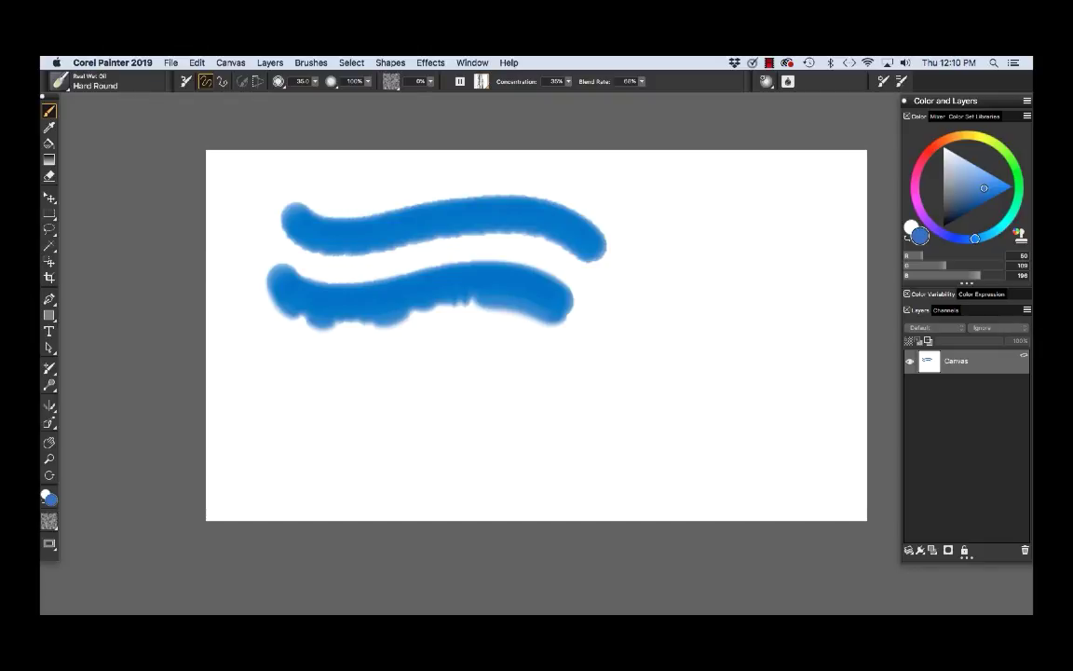
# Step: Choose a pinkish red and paint a diagonal Hard Round stroke down across both blue strokes
pyautogui.click(921, 165)
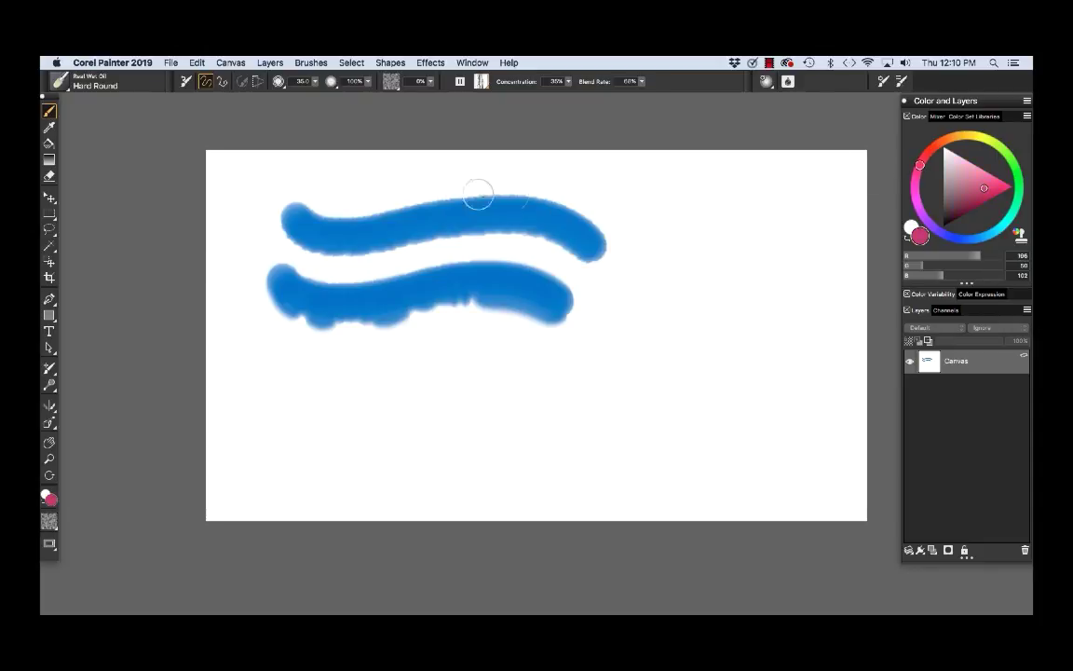
pyautogui.moveTo(399, 180)
pyautogui.mouseDown()
pyautogui.moveTo(446, 207)
pyautogui.moveTo(487, 298)
pyautogui.moveTo(563, 352)
pyautogui.mouseUp()
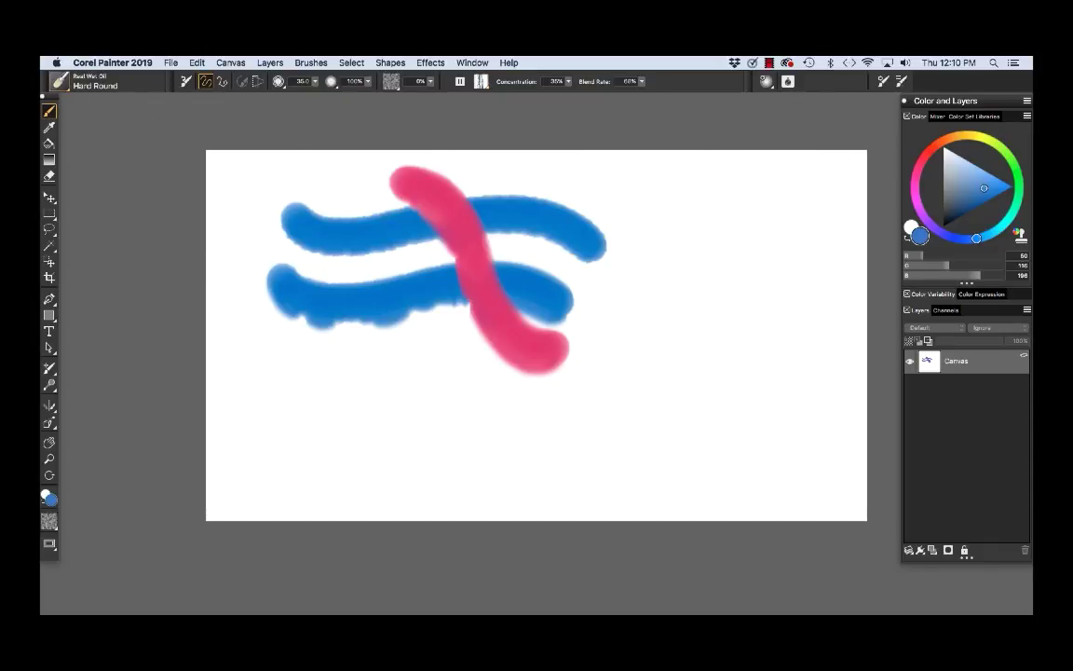
# Step: Select the Real Wet Oil Soft Round brush and paint a thin horizontal wave and a vertical squiggle in blue
pyautogui.click(61, 82)
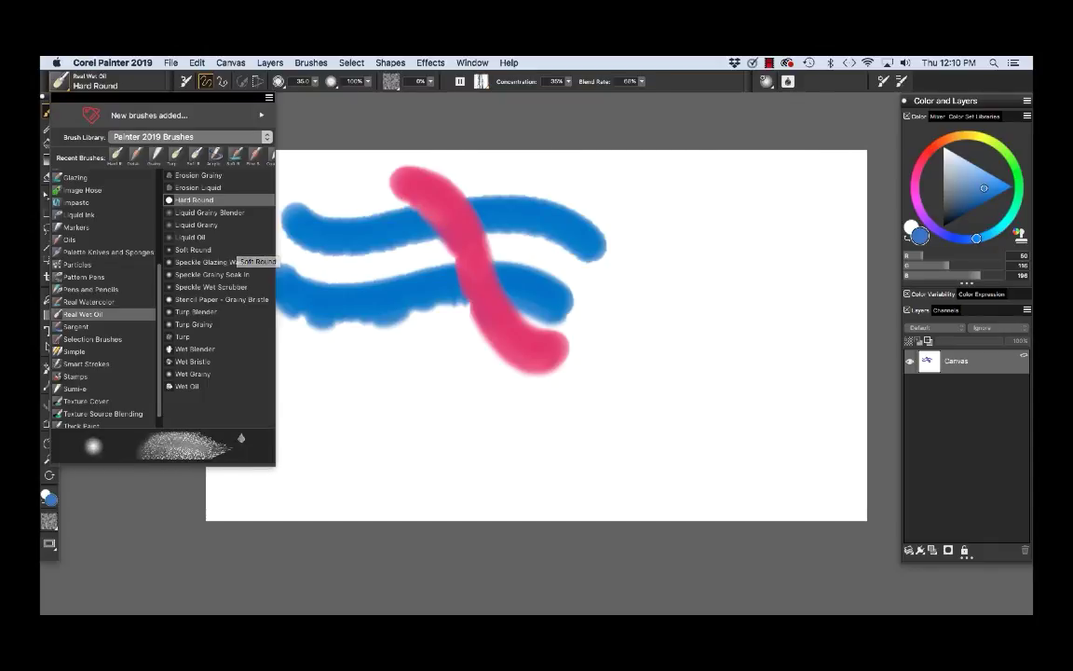
pyautogui.click(200, 250)
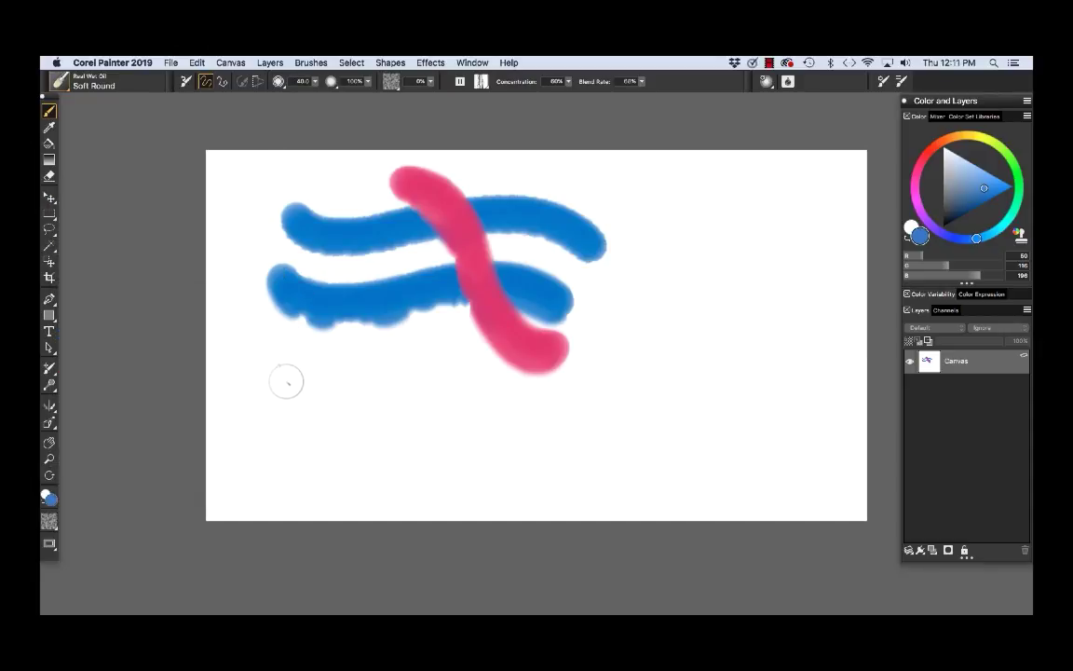
pyautogui.moveTo(283, 381)
pyautogui.mouseDown()
pyautogui.moveTo(322, 410)
pyautogui.moveTo(370, 415)
pyautogui.moveTo(467, 397)
pyautogui.moveTo(515, 408)
pyautogui.moveTo(536, 431)
pyautogui.mouseUp()
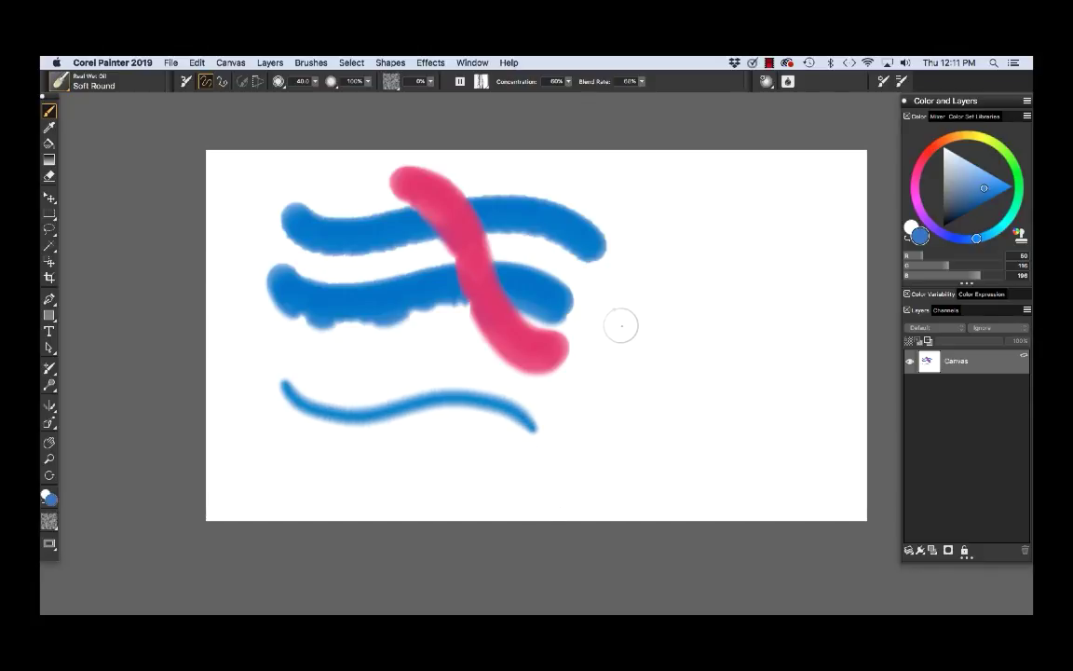
pyautogui.moveTo(651, 228)
pyautogui.mouseDown()
pyautogui.moveTo(658, 256)
pyautogui.moveTo(635, 395)
pyautogui.moveTo(673, 437)
pyautogui.mouseUp()
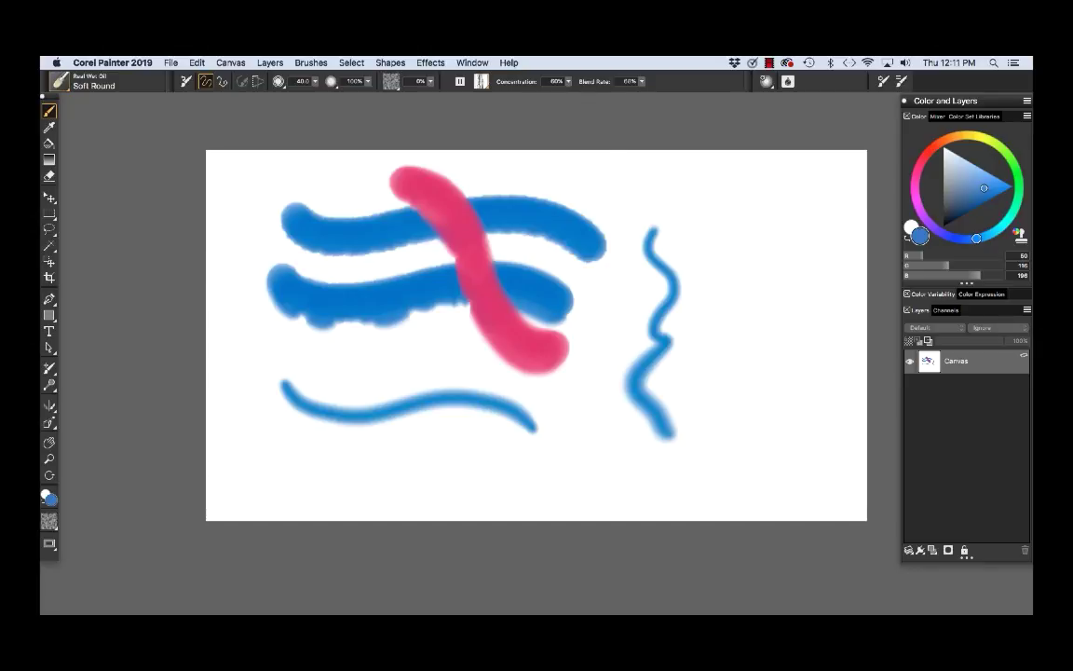
# Step: Switch the flow map to Fine Dots and paint another vertical and another horizontal wavy blue stroke with Soft Round
pyautogui.click(481, 81)
pyautogui.click(508, 111)
pyautogui.moveTo(722, 228); pyautogui.dragTo(755, 396)
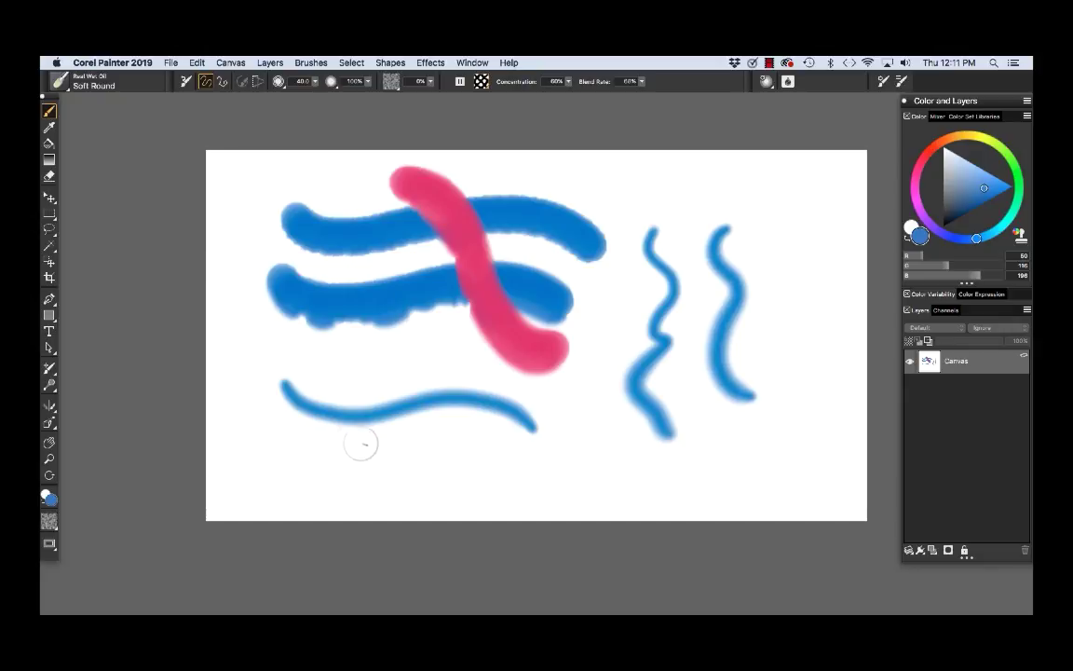
pyautogui.moveTo(284, 431)
pyautogui.mouseDown()
pyautogui.moveTo(345, 467)
pyautogui.moveTo(429, 455)
pyautogui.moveTo(499, 484)
pyautogui.mouseUp()
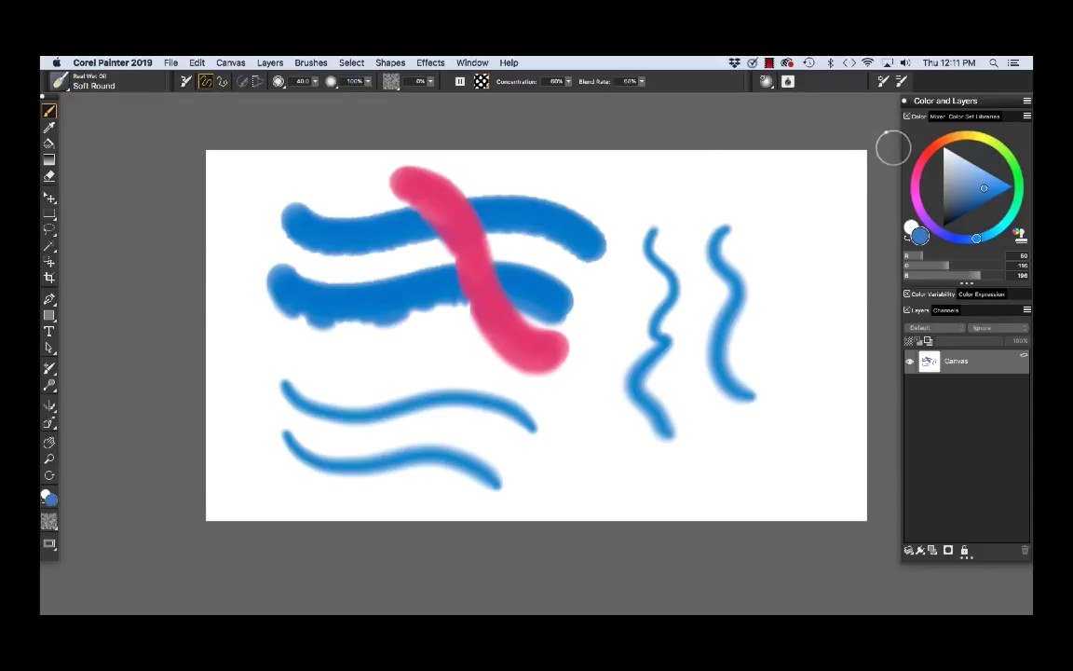
# Step: Choose a pink and paint a Soft Round stroke across the two thin horizontal blue waves
pyautogui.click(918, 168)
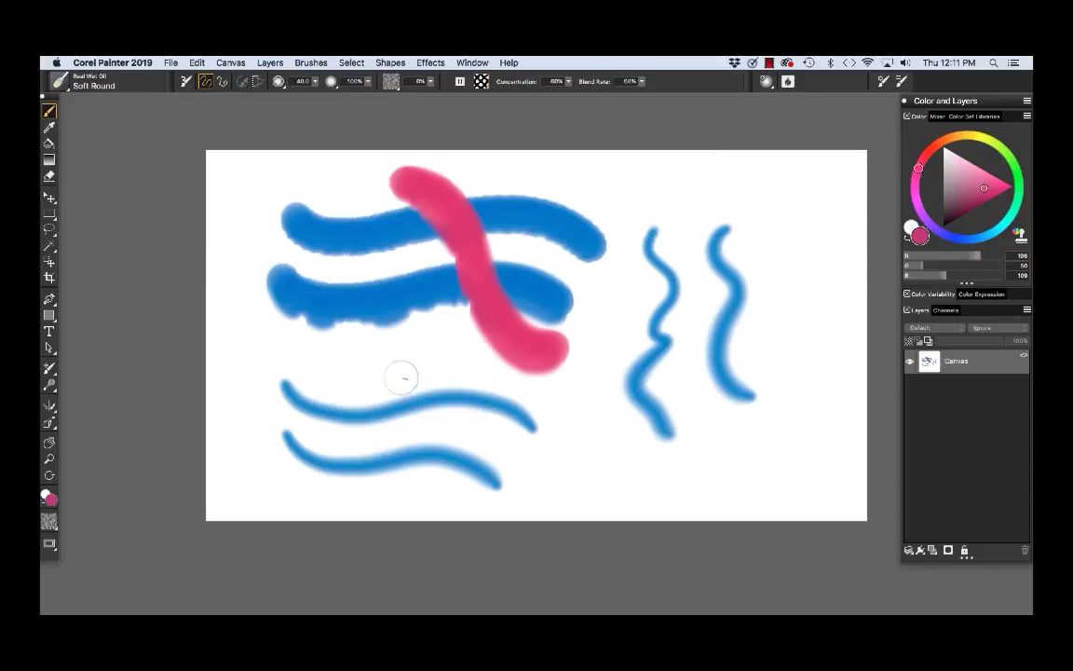
pyautogui.moveTo(352, 382)
pyautogui.mouseDown()
pyautogui.moveTo(390, 393)
pyautogui.moveTo(447, 499)
pyautogui.mouseUp()
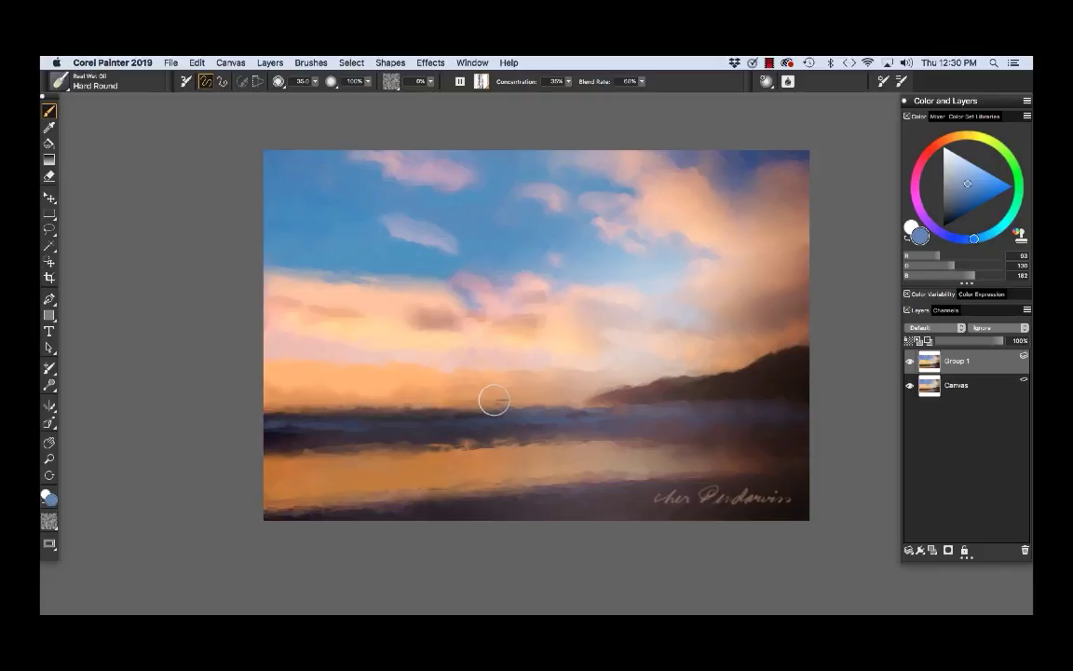
# Step: Set the Hard Round brush size to 3.5 and sample dark browns from the seascape's horizon and headland
pyautogui.moveTo(479, 400); pyautogui.dragTo(486, 399)
pyautogui.keyDown('alt'); pyautogui.click(458, 407); pyautogui.keyUp('alt')
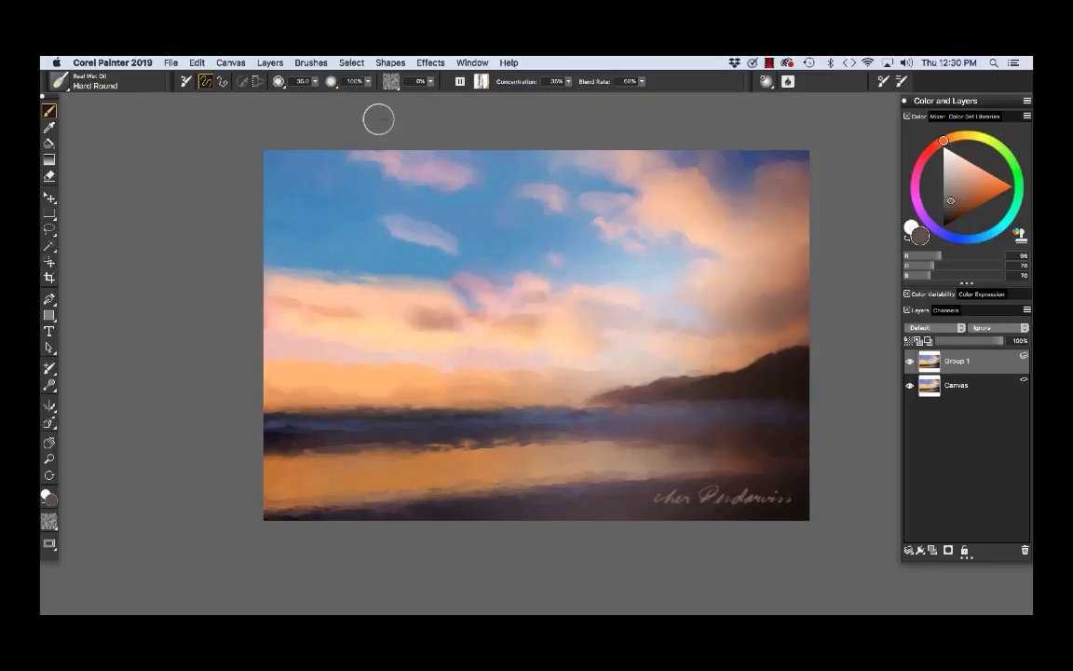
pyautogui.click(315, 81)
pyautogui.moveTo(345, 110); pyautogui.dragTo(336, 110)
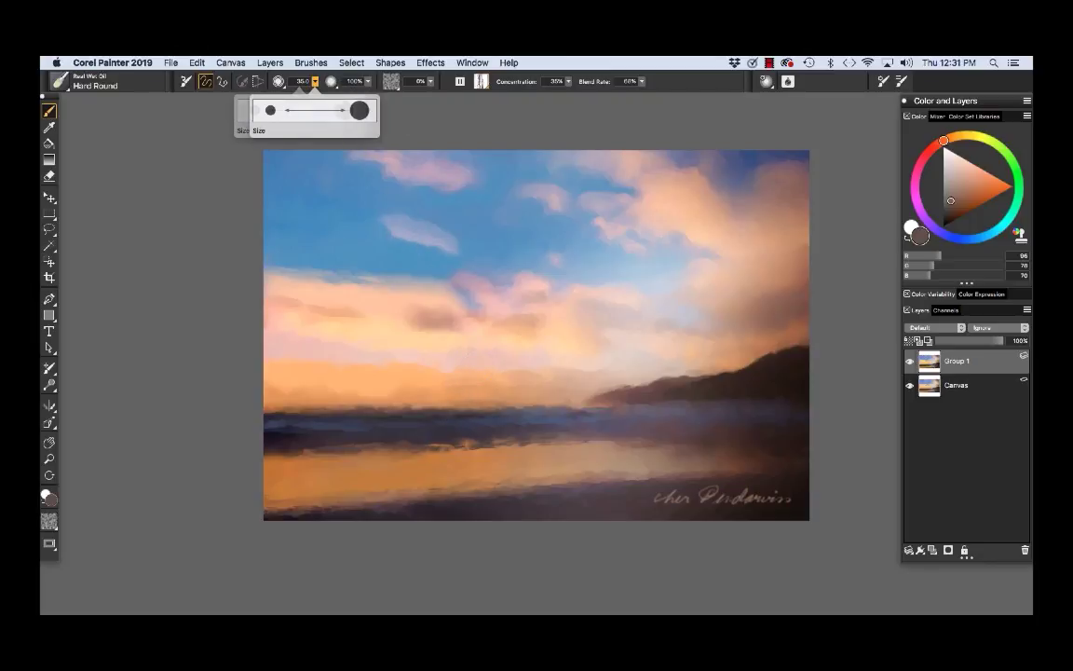
pyautogui.moveTo(284, 83)
pyautogui.mouseDown()
pyautogui.moveTo(233, 84)
pyautogui.moveTo(243, 84)
pyautogui.mouseUp()
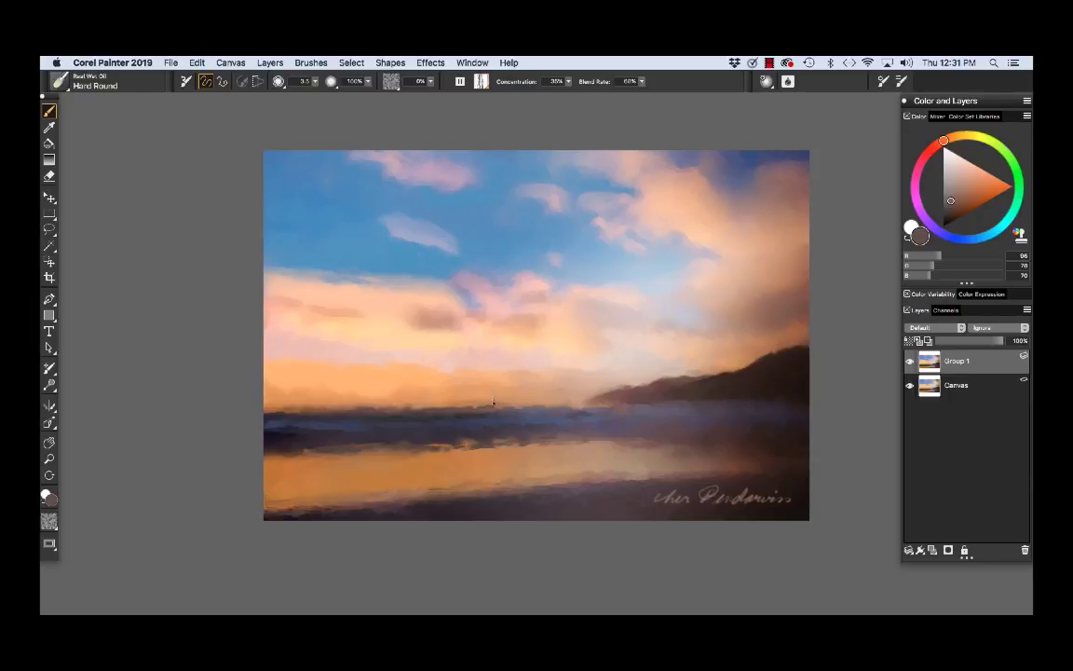
pyautogui.press('super+equal')
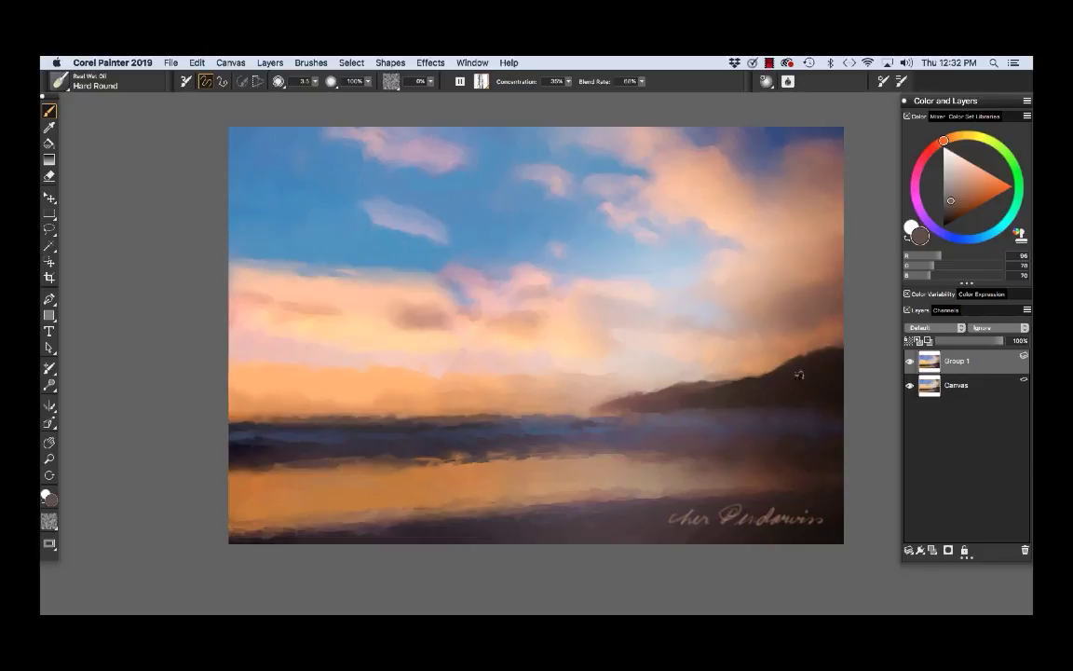
pyautogui.keyDown('alt'); pyautogui.click(752, 380); pyautogui.keyUp('alt')
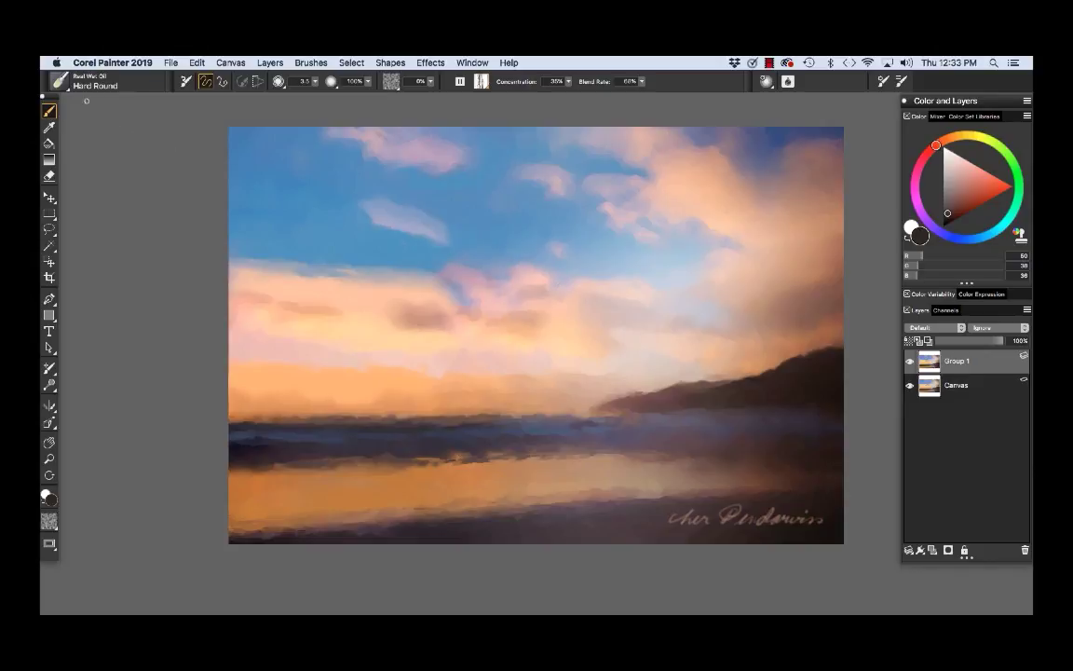
# Step: Switch to the Soft Round brush, sample the small lavender cloud's color and paint over that cloud in the blue sky
pyautogui.click(61, 81)
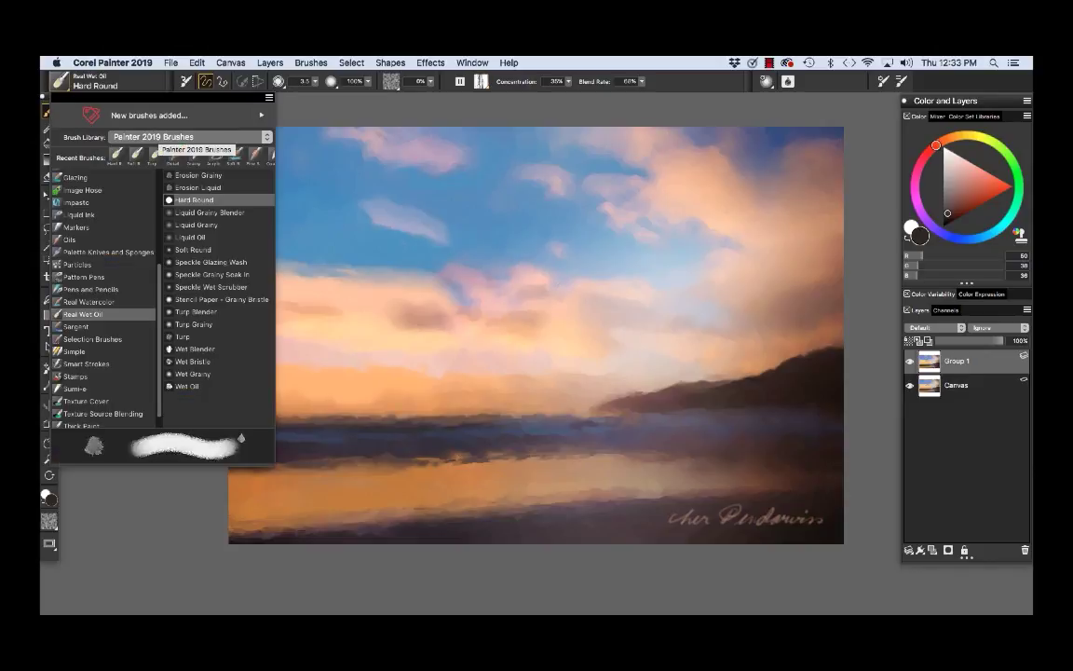
pyautogui.click(200, 250)
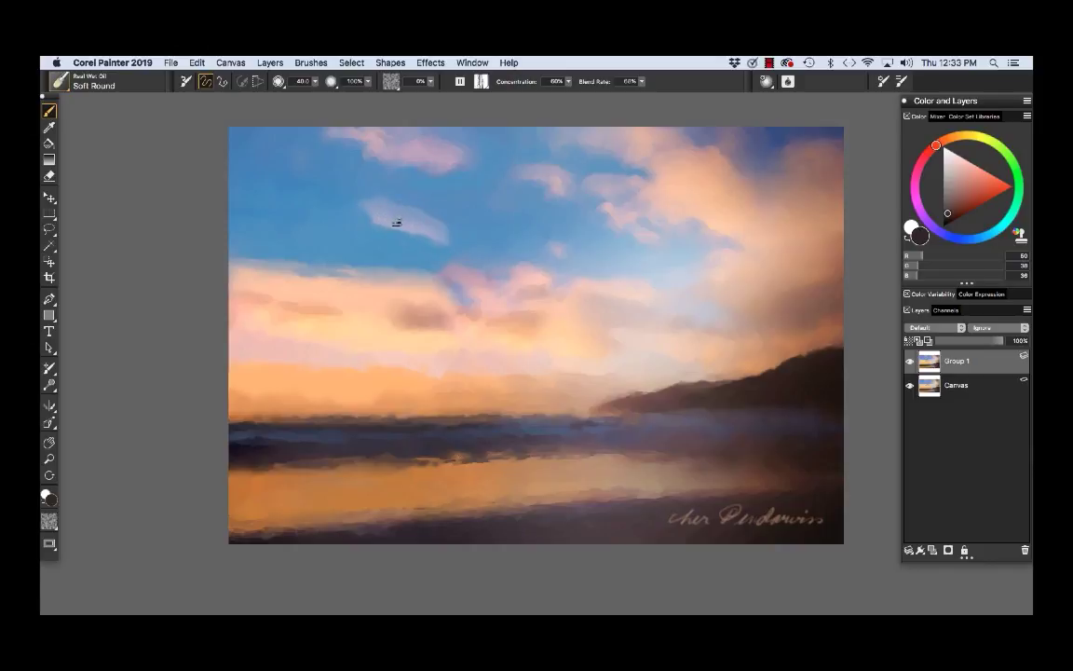
pyautogui.keyDown('alt'); pyautogui.click(396, 222); pyautogui.keyUp('alt')
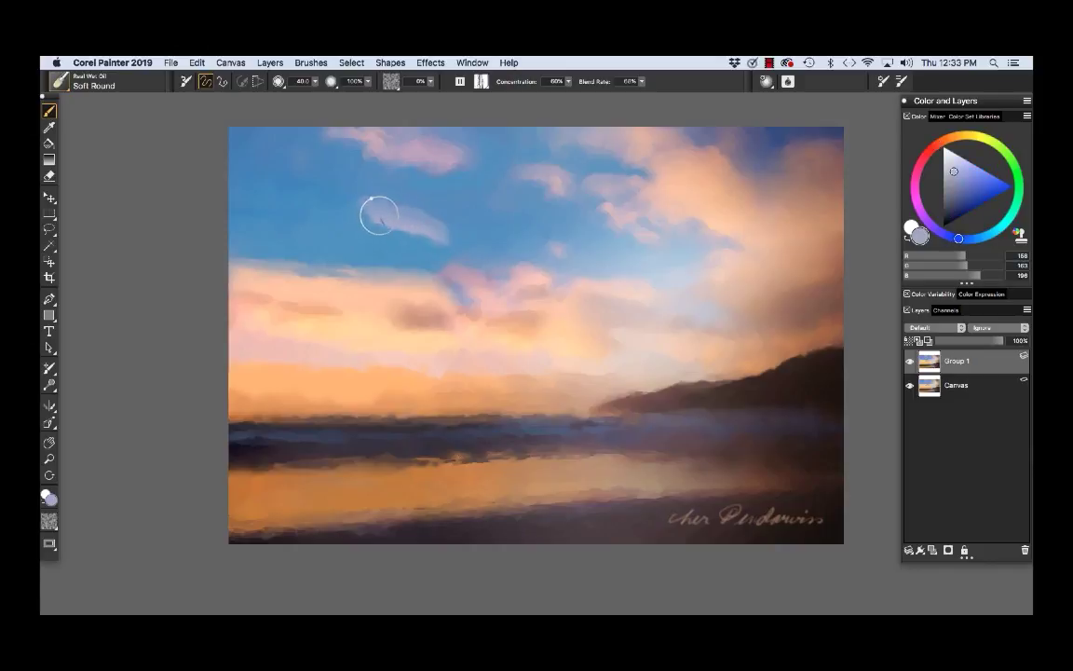
pyautogui.moveTo(379, 215)
pyautogui.mouseDown()
pyautogui.moveTo(413, 240)
pyautogui.moveTo(421, 227)
pyautogui.moveTo(370, 213)
pyautogui.moveTo(424, 230)
pyautogui.moveTo(410, 227)
pyautogui.mouseUp()
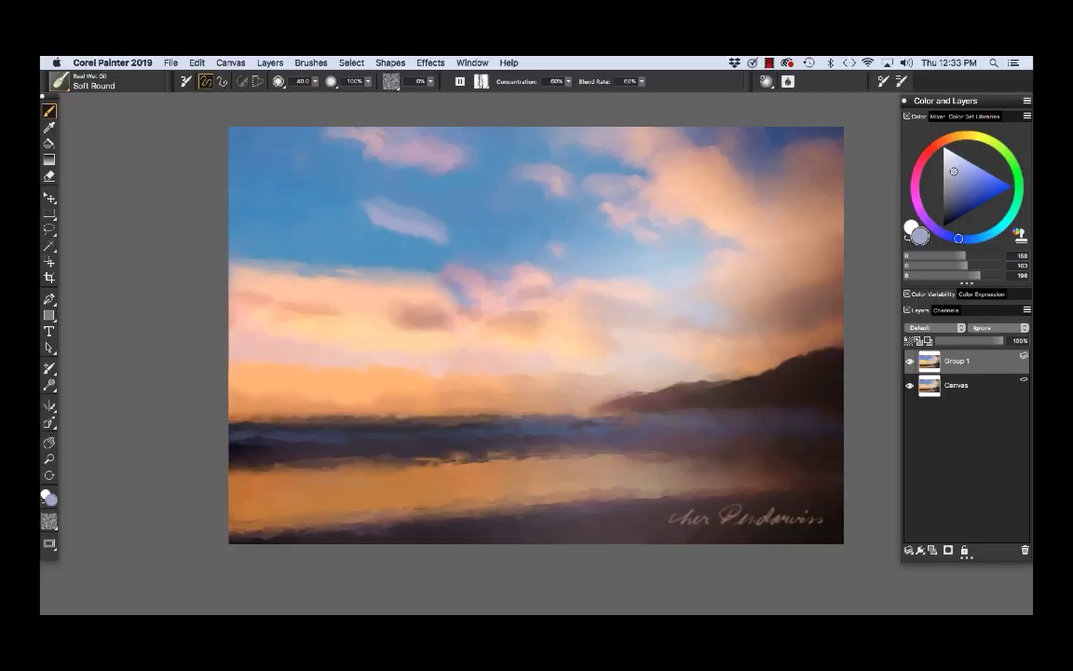
# Step: Touch up the small pink cloud near the upper middle and the lilac cloud at the top edge with colors sampled from each
pyautogui.keyDown('alt'); pyautogui.click(556, 180); pyautogui.keyUp('alt')
pyautogui.moveTo(546, 177); pyautogui.dragTo(529, 179)
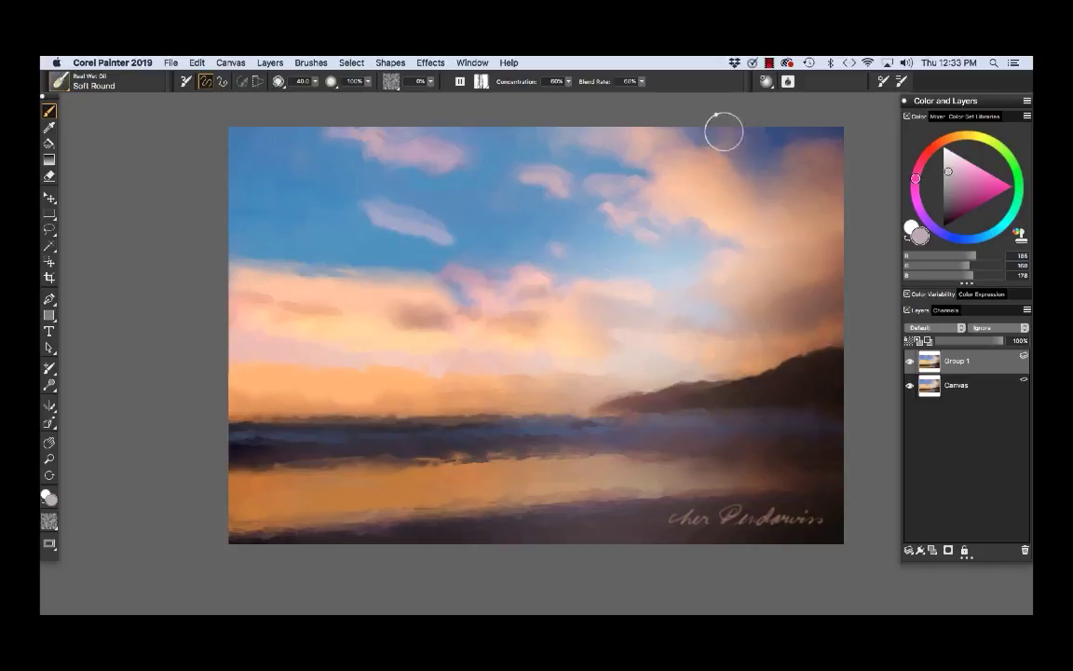
pyautogui.keyDown('alt'); pyautogui.click(377, 147); pyautogui.keyUp('alt')
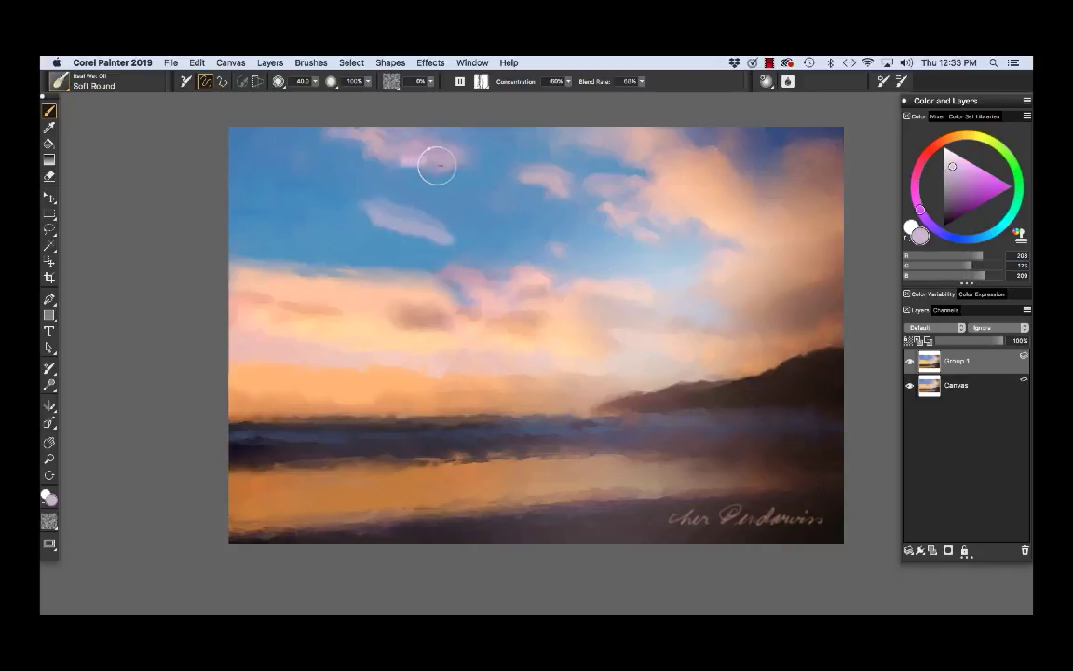
pyautogui.moveTo(435, 163); pyautogui.dragTo(446, 158)
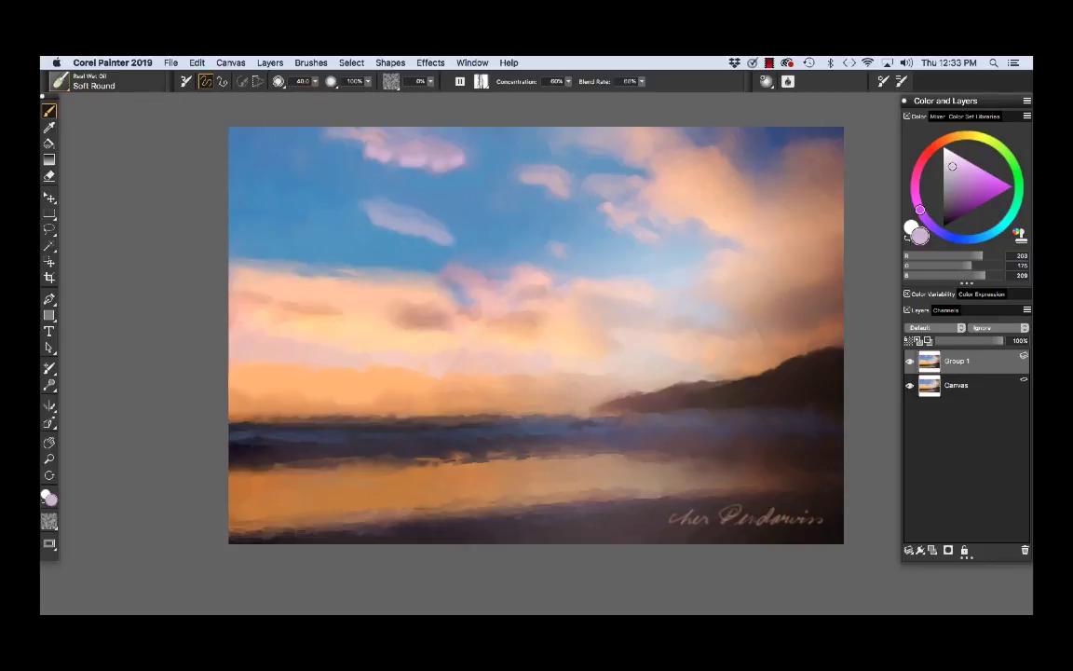
# Step: Select the Real Wet Oil Turp brush and blend the lower edge of the small lavender cloud
pyautogui.click(60, 81)
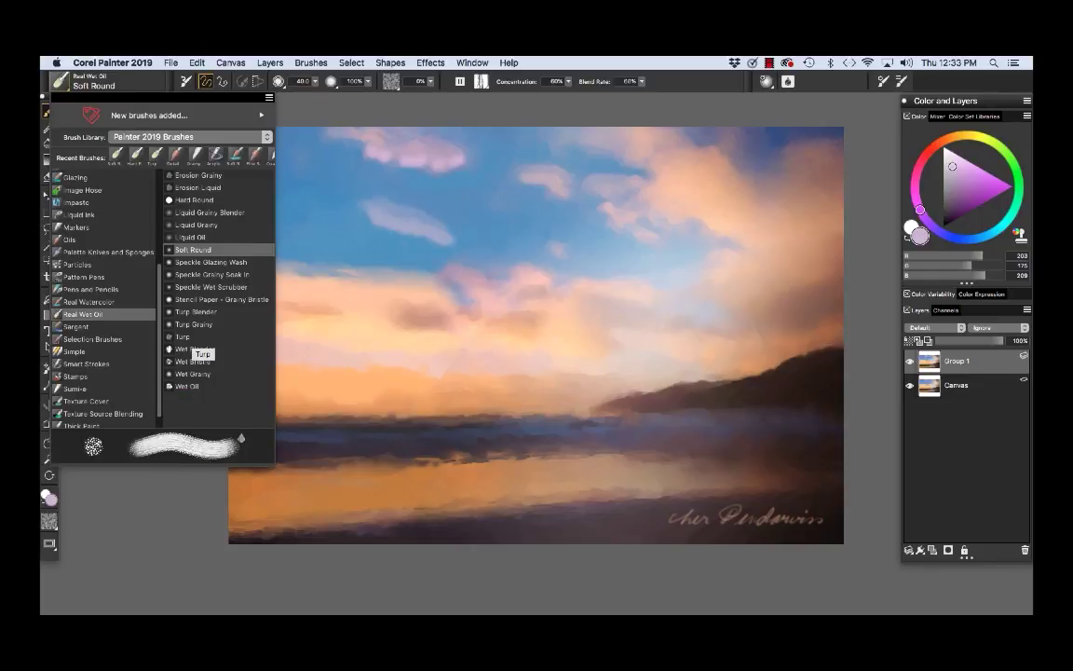
pyautogui.click(169, 304)
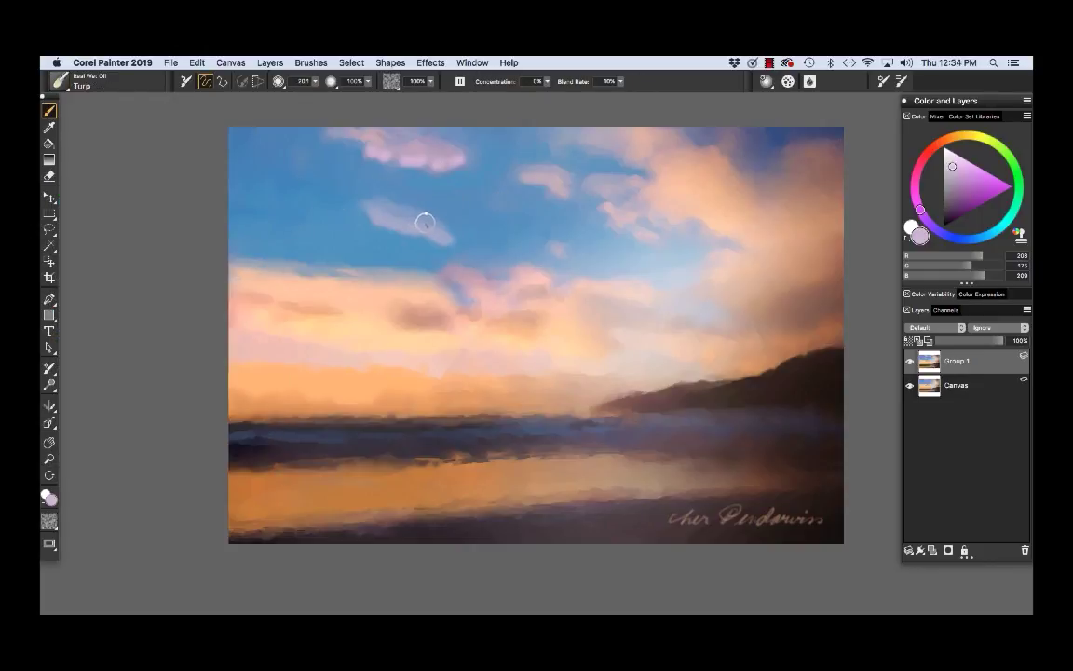
pyautogui.moveTo(415, 217)
pyautogui.mouseDown()
pyautogui.moveTo(428, 225)
pyautogui.moveTo(392, 205)
pyautogui.moveTo(442, 237)
pyautogui.moveTo(421, 215)
pyautogui.moveTo(383, 216)
pyautogui.moveTo(354, 195)
pyautogui.moveTo(438, 224)
pyautogui.moveTo(446, 239)
pyautogui.mouseUp()
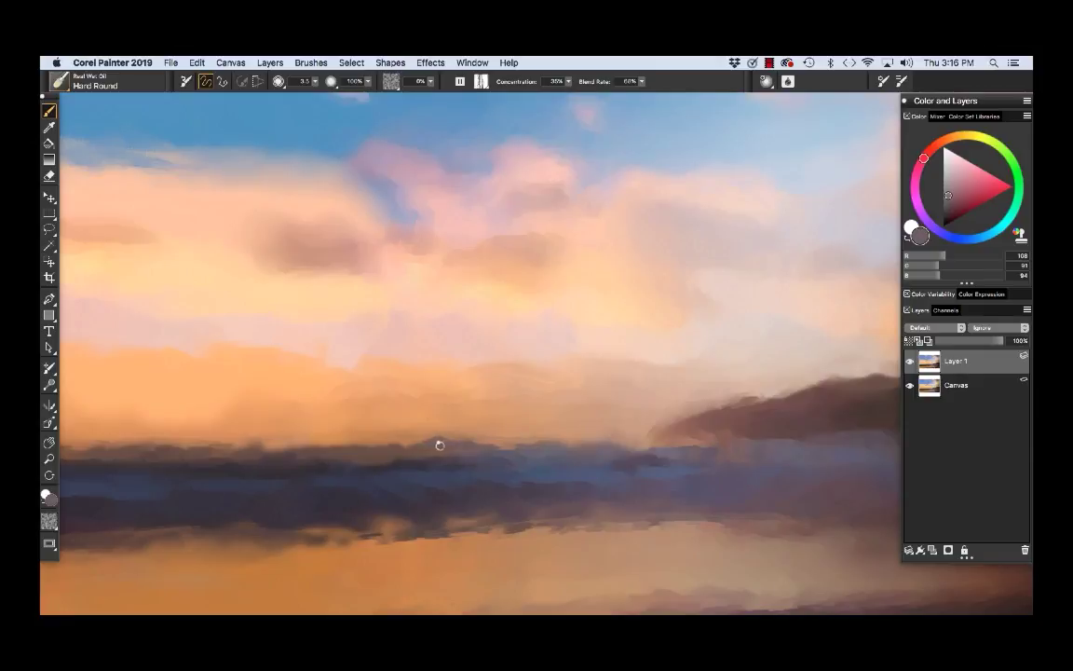
# Step: Sample a warm brown and a cool gray-violet near the horizon for painting the distant shoreline with Hard Round
pyautogui.keyDown('alt'); pyautogui.click(359, 401); pyautogui.keyUp('alt')
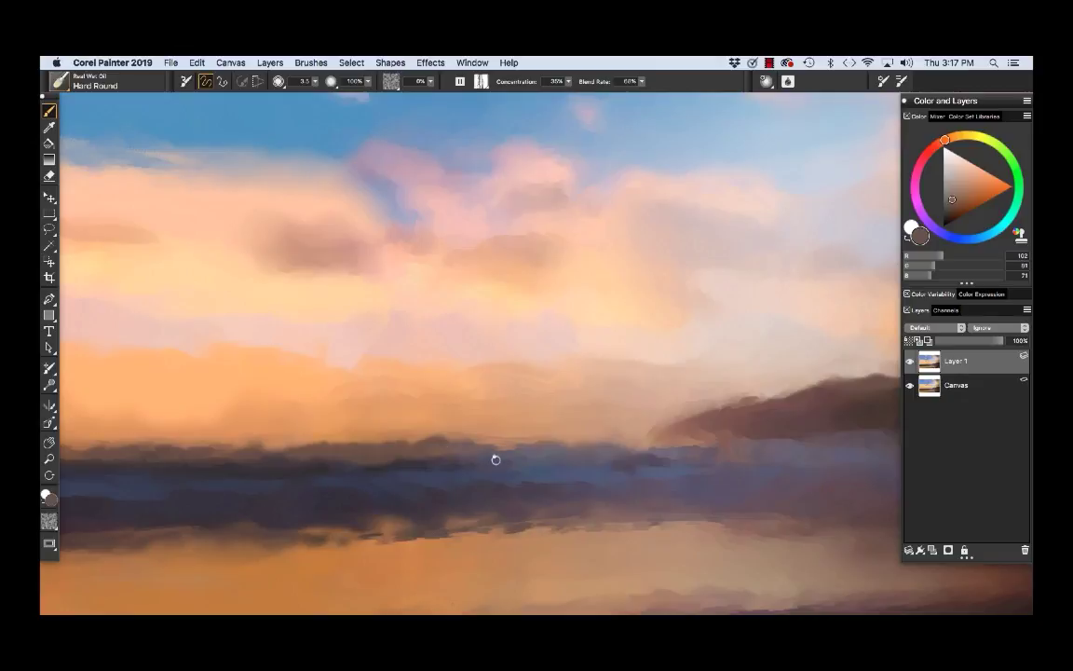
pyautogui.keyDown('alt'); pyautogui.click(530, 446); pyautogui.keyUp('alt')
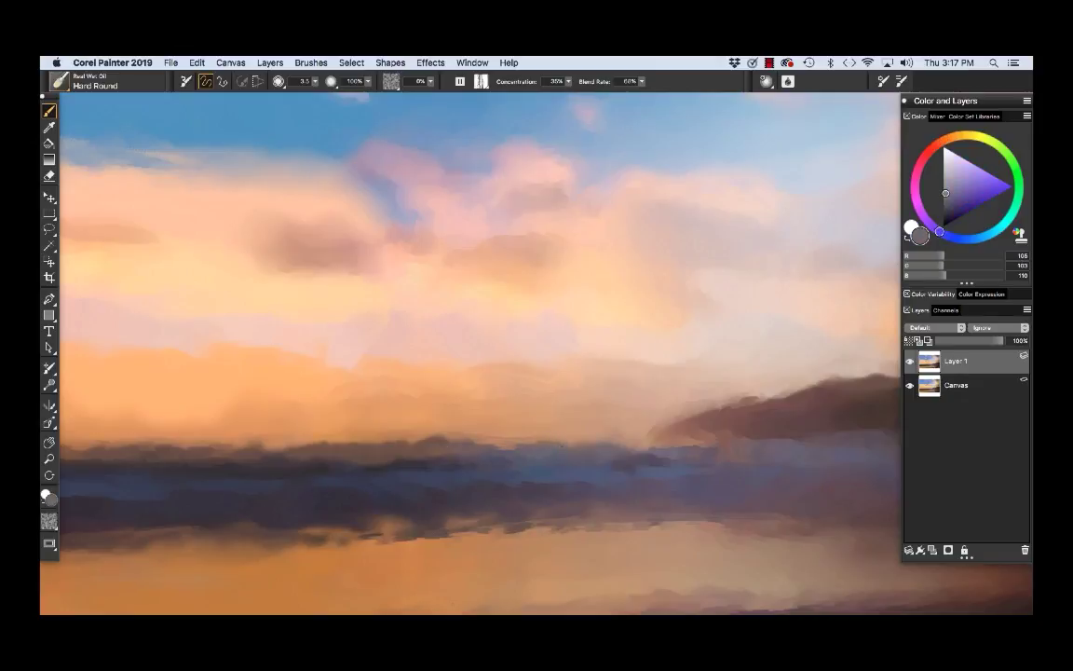